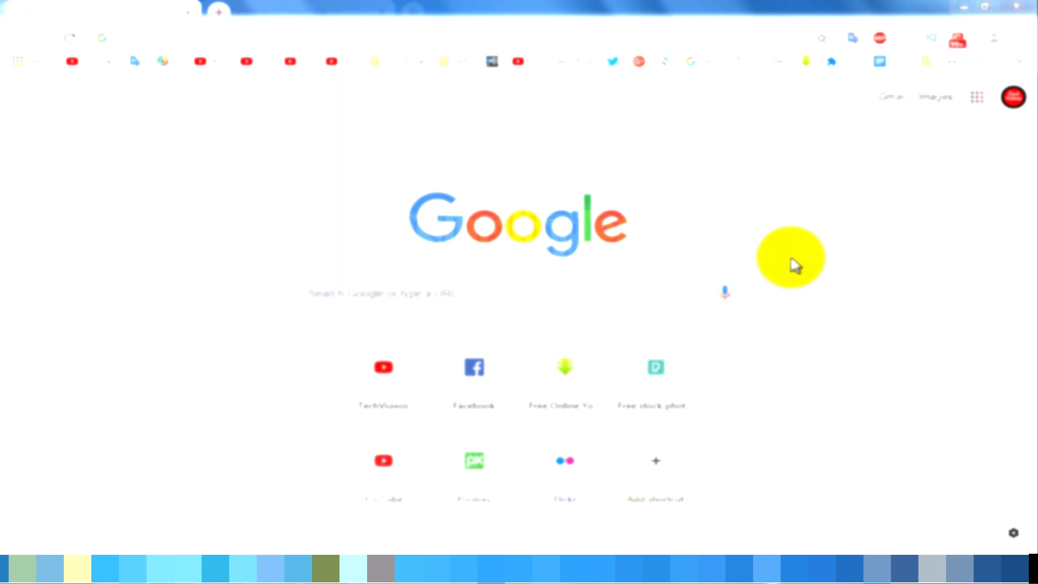
Open Chrome's Extensions page from the More tools menu.
{"action": "left_click", "coordinate": [1024, 39]}
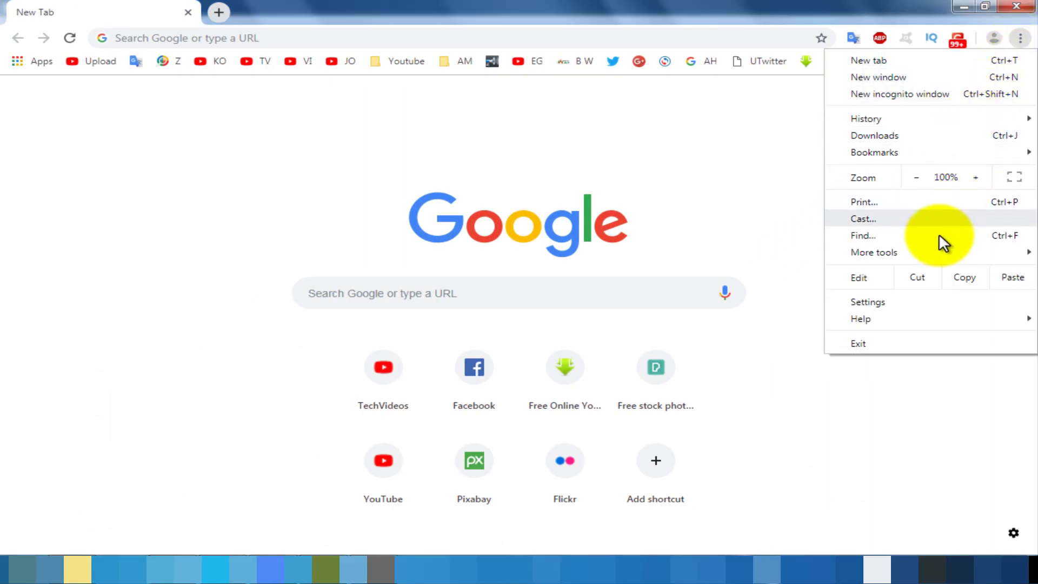
{"action": "mouse_move", "coordinate": [932, 250]}
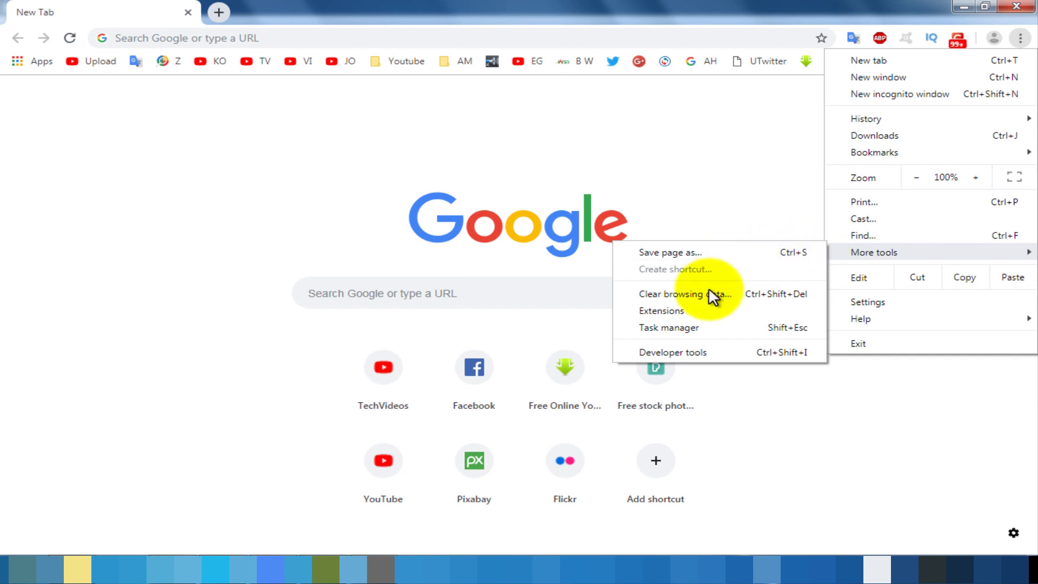
{"action": "left_click", "coordinate": [671, 309]}
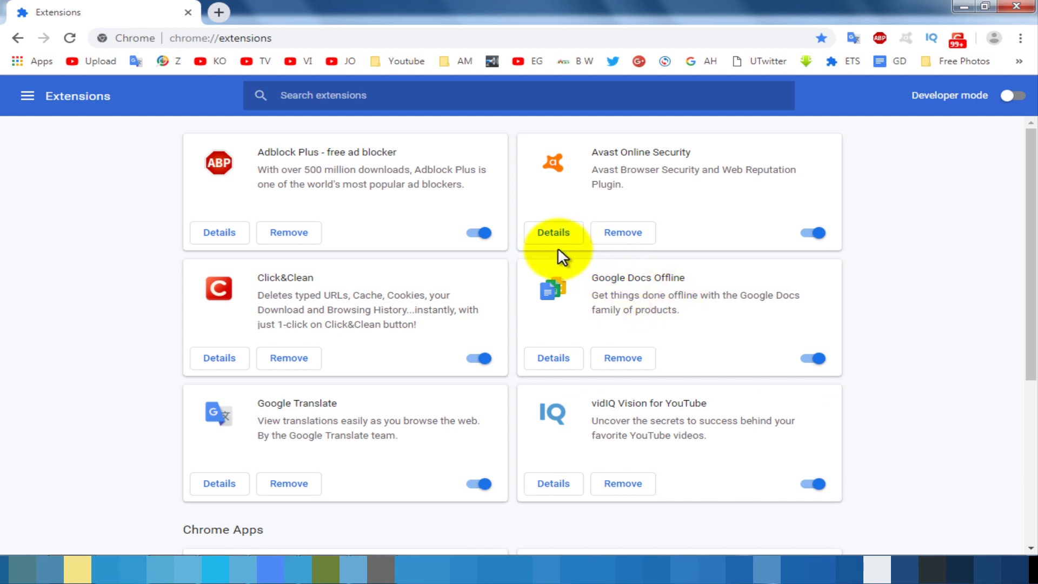
Go to the Chrome Web Store and search it for 'Dark Reader'.
{"action": "left_click", "coordinate": [27, 96]}
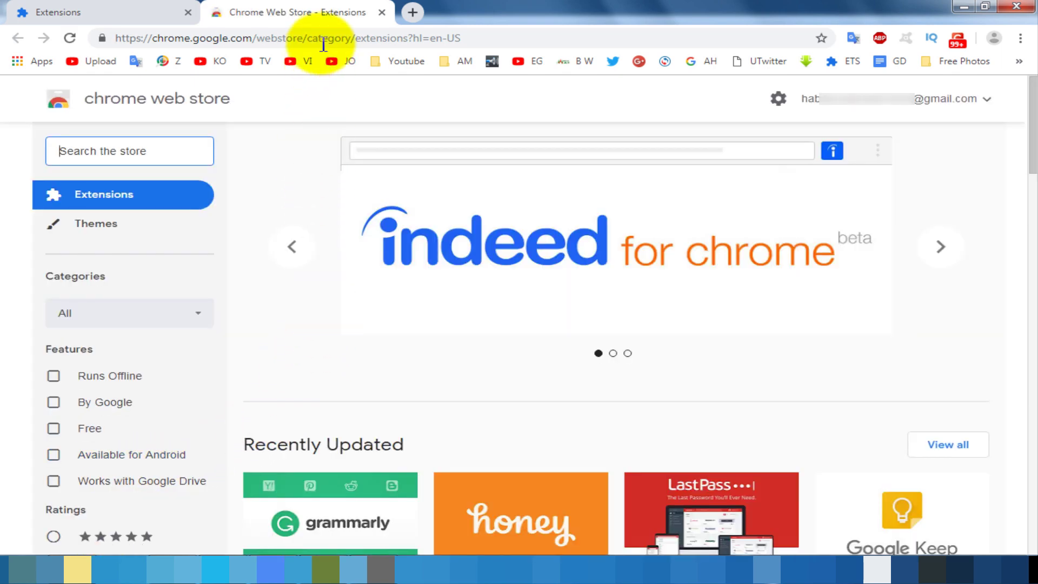
{"action": "left_click", "coordinate": [304, 38]}
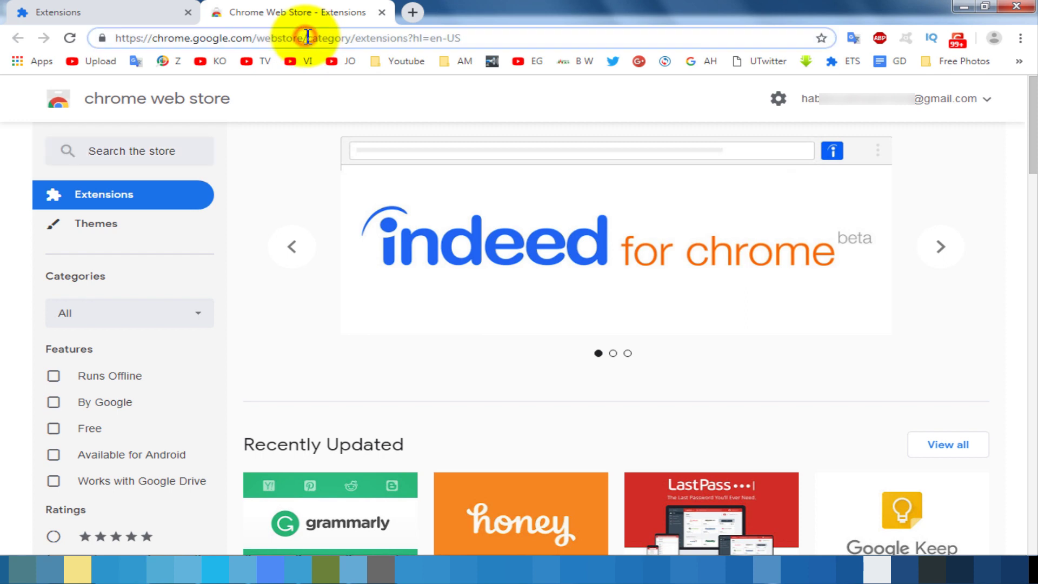
{"action": "left_click_drag", "start_coordinate": [300, 37], "coordinate": [115, 35]}
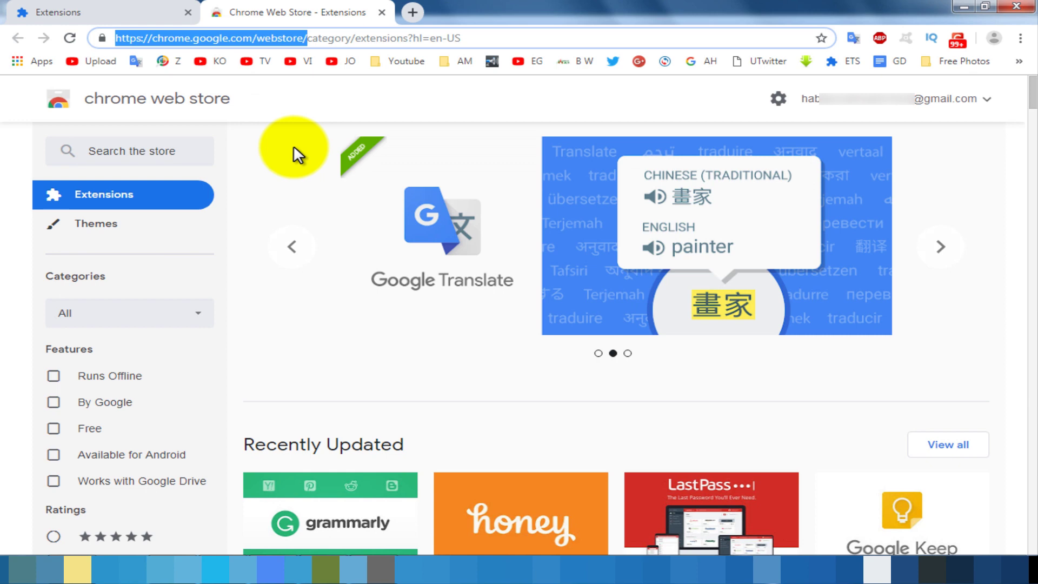
{"action": "left_click", "coordinate": [207, 157]}
{"action": "left_click", "coordinate": [160, 152]}
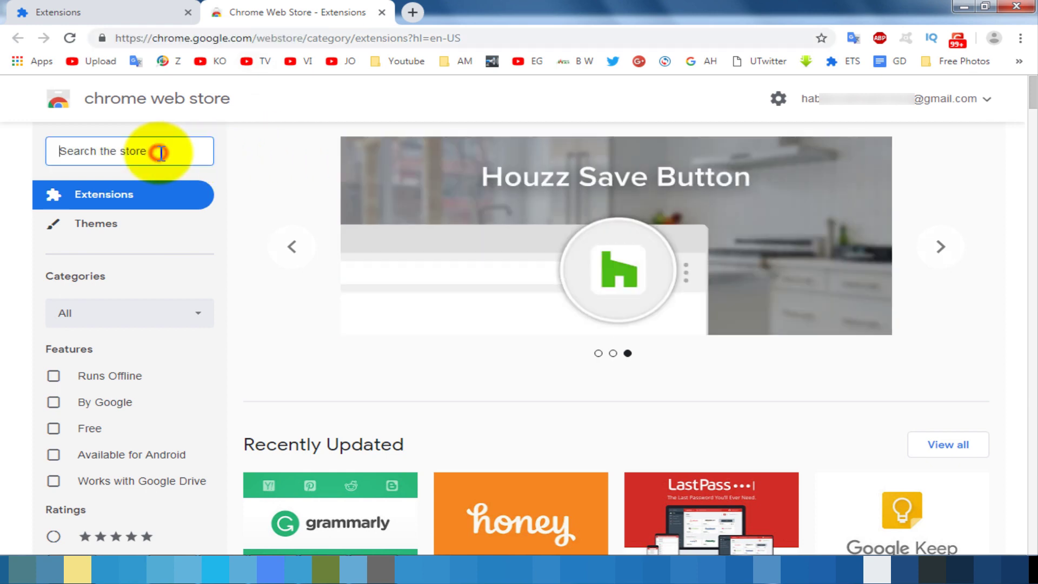
{"action": "type", "text": "Da"}
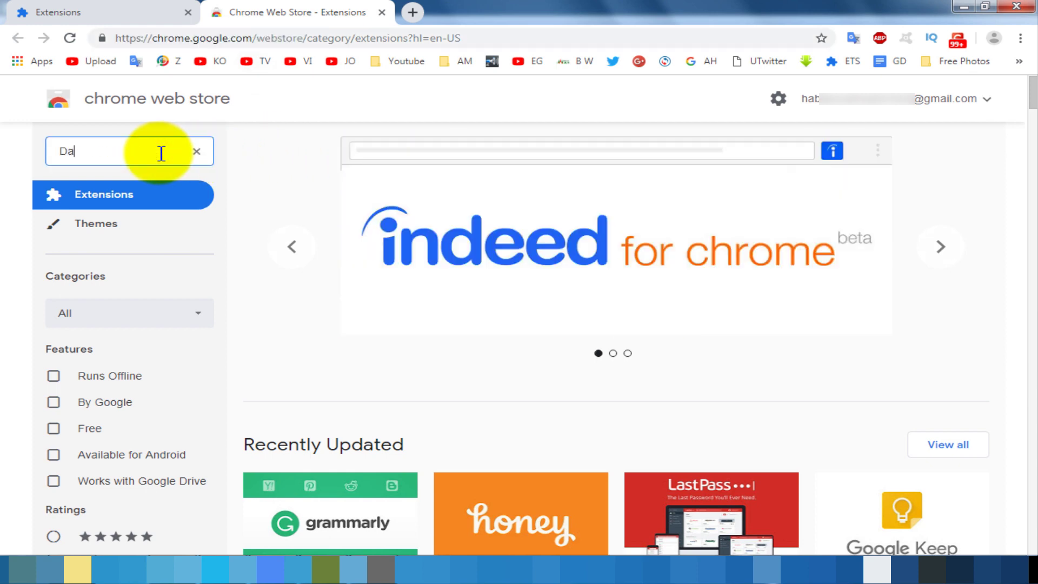
{"action": "type", "text": "rk Re"}
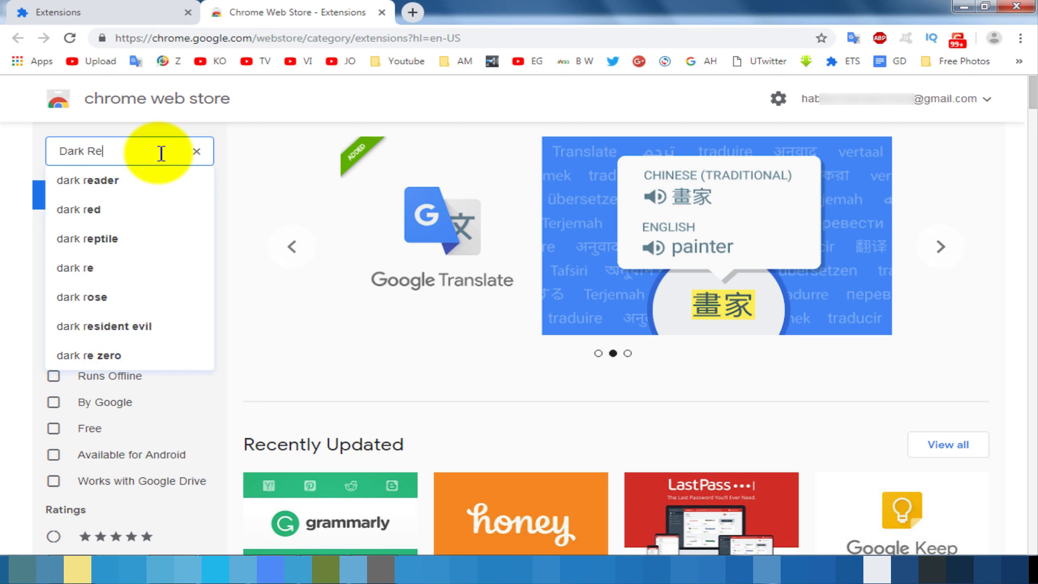
{"action": "type", "text": "ader"}
{"action": "key", "text": "Return"}
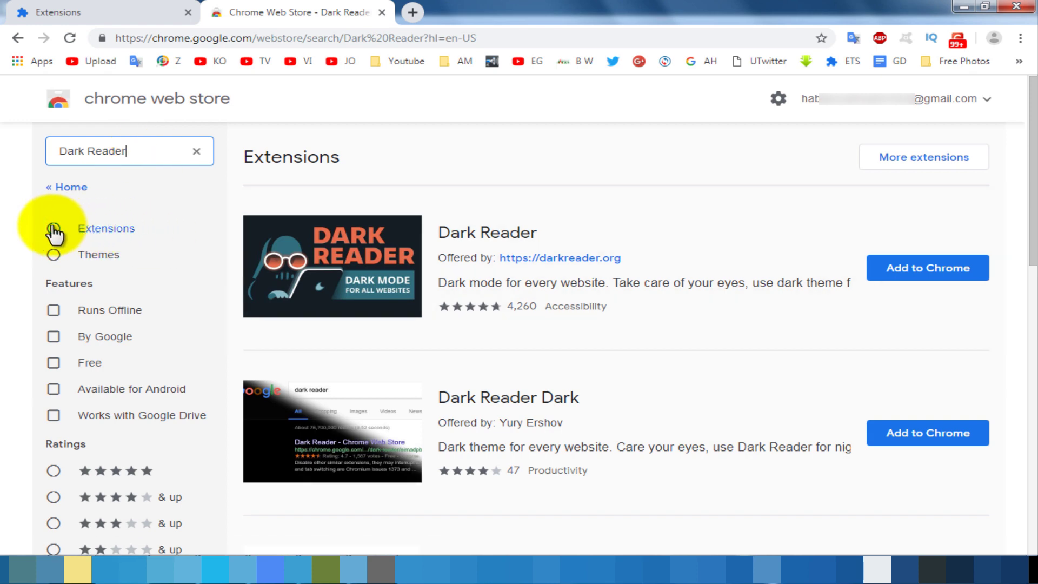
Filter the results to Extensions, open Dark Reader's page and choose Add to Chrome.
{"action": "left_click", "coordinate": [54, 228]}
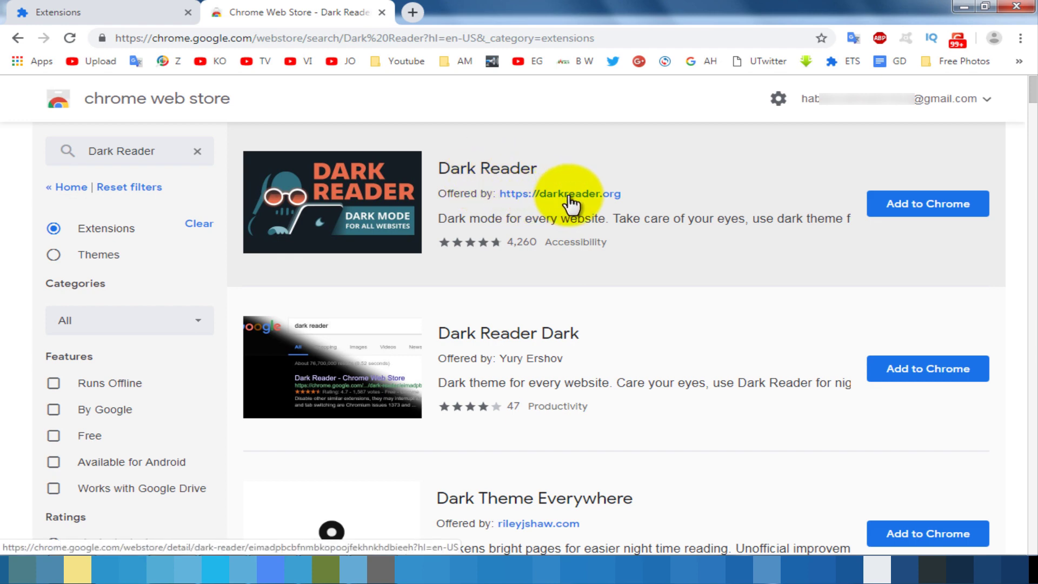
{"action": "left_click", "coordinate": [482, 170]}
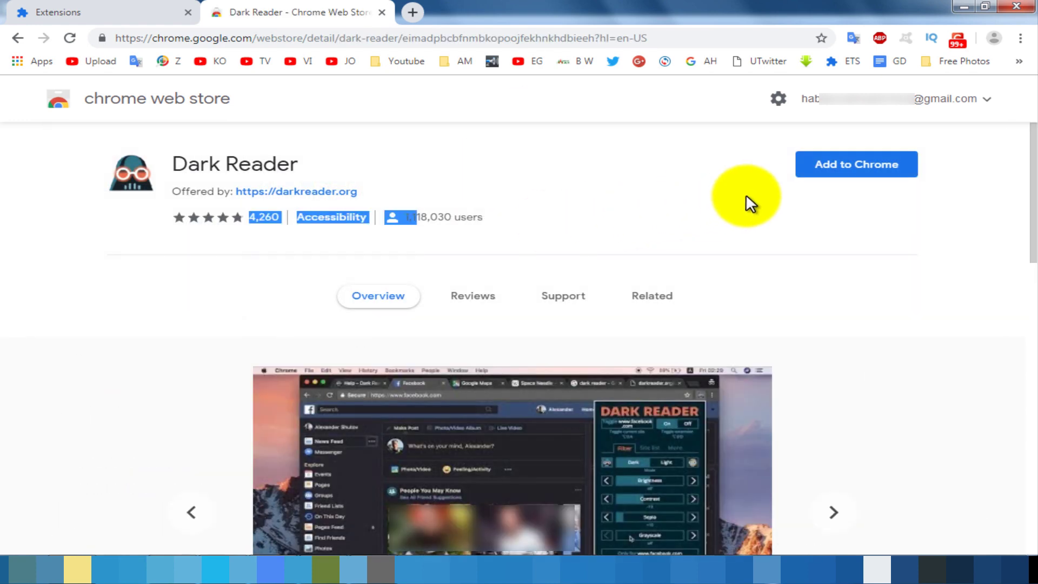
{"action": "left_click", "coordinate": [843, 172]}
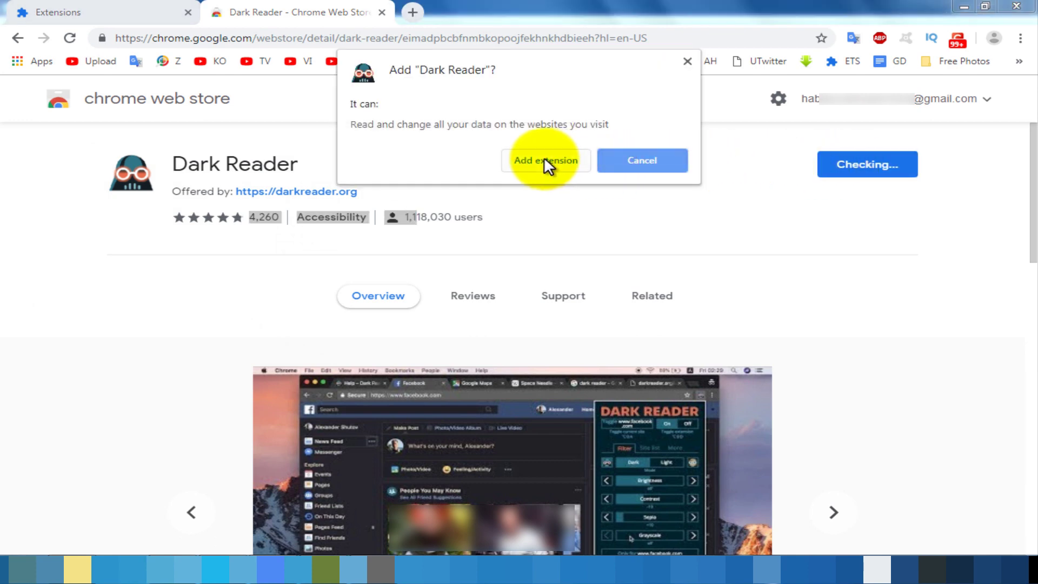
Confirm adding the Dark Reader extension to Chrome.
{"action": "left_click", "coordinate": [544, 160]}
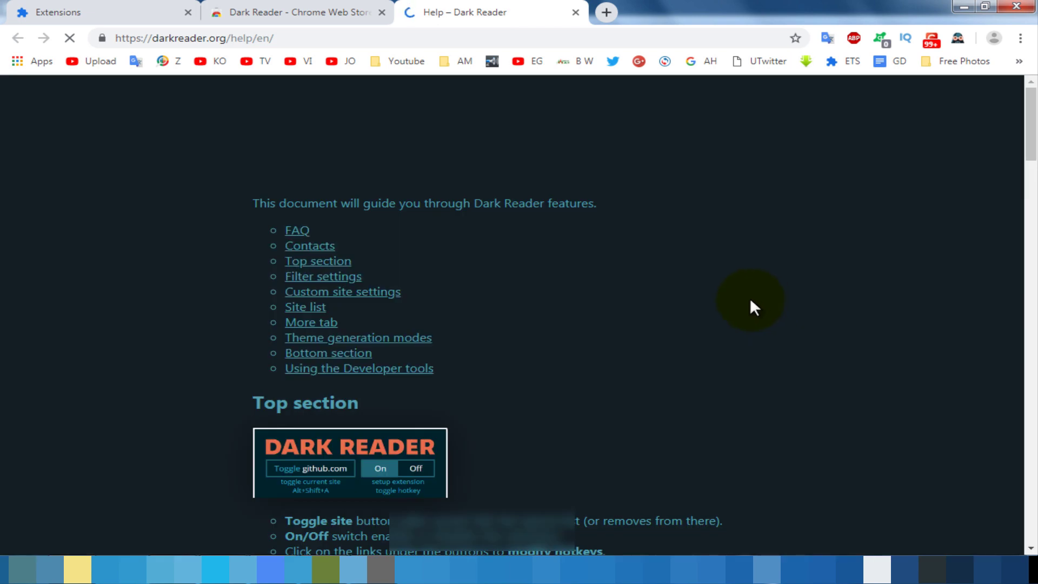
Close the Dark Reader help tab and load facebook.com.
{"action": "left_click", "coordinate": [577, 12]}
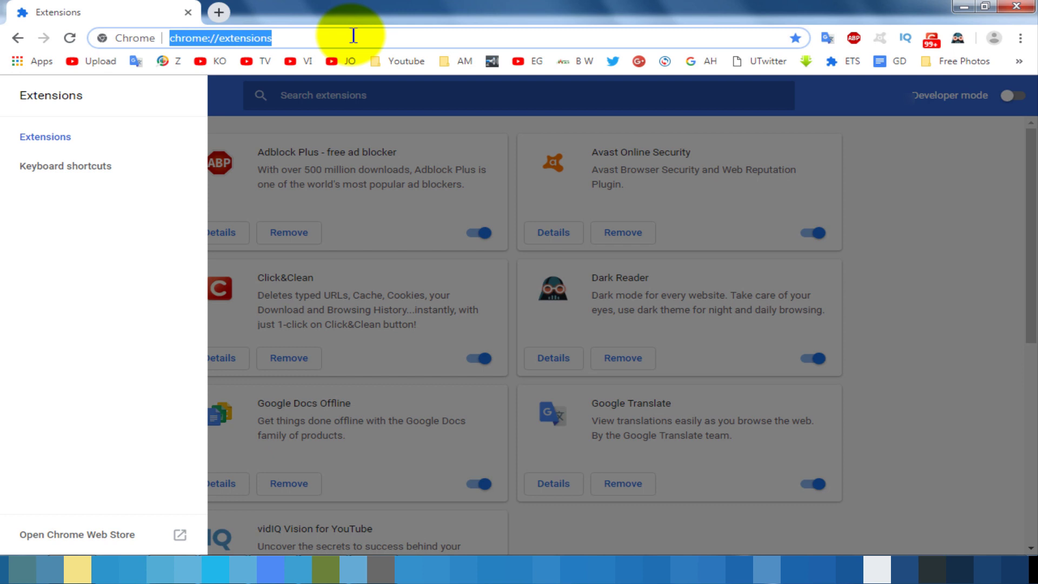
{"action": "type", "text": "faceboo"}
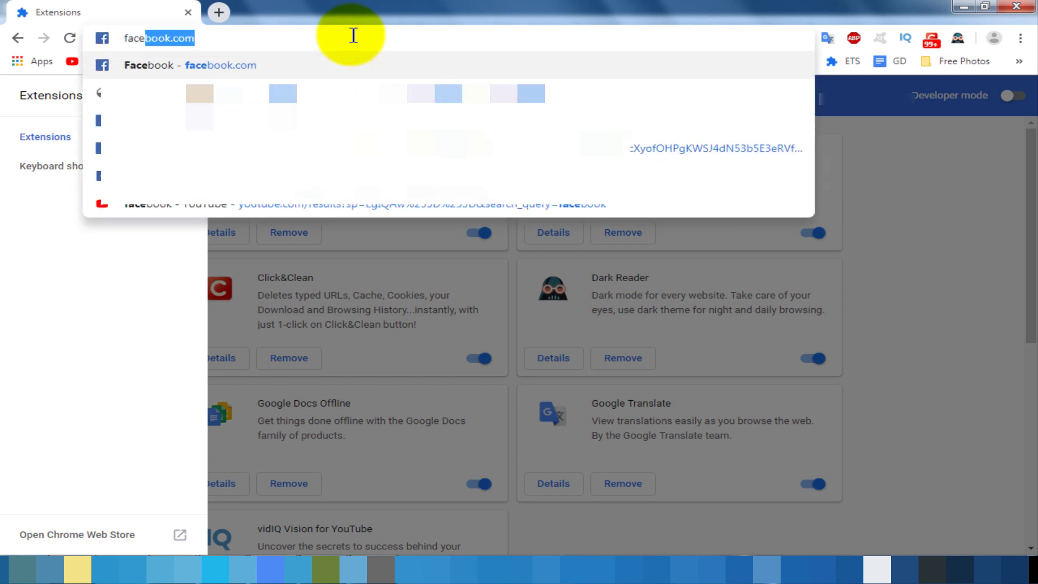
{"action": "type", "text": "k.com"}
{"action": "key", "text": "Return"}
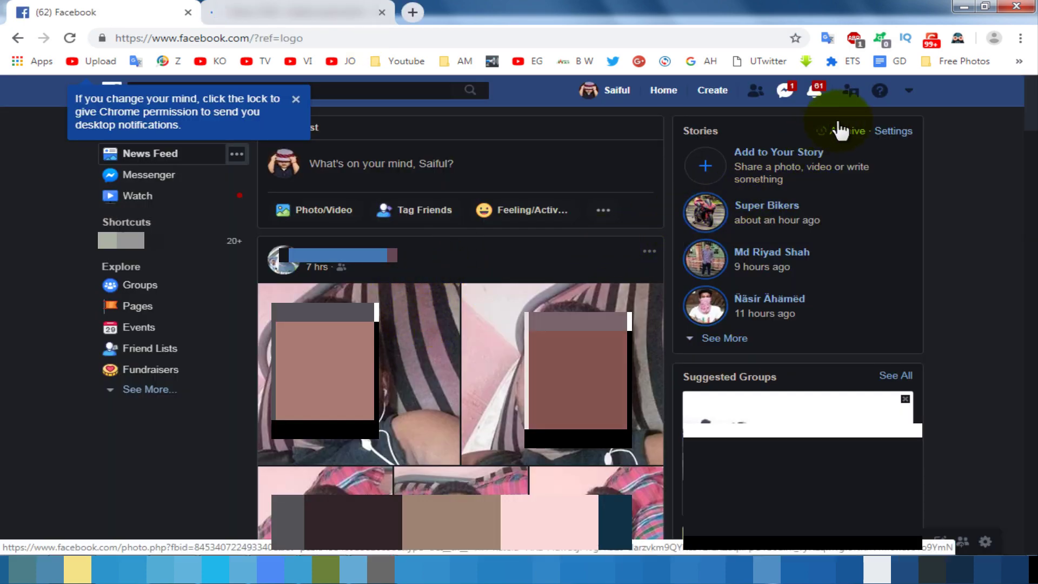
Set Dark Reader's filter on Facebook to Brightness -40 and Contrast +30.
{"action": "left_click", "coordinate": [958, 36]}
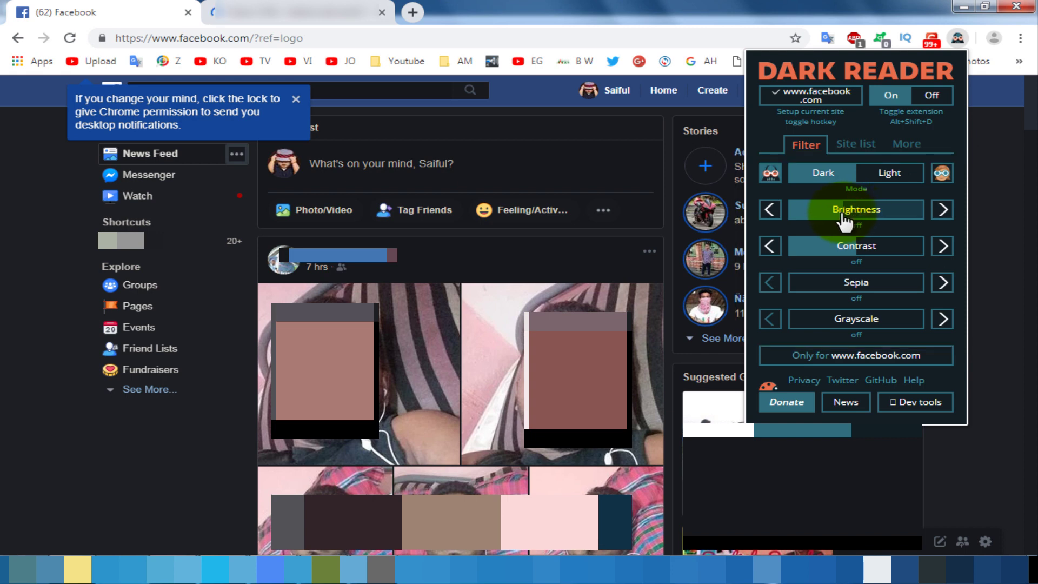
{"action": "left_click_drag", "start_coordinate": [842, 216], "coordinate": [818, 218]}
{"action": "left_click_drag", "start_coordinate": [855, 255], "coordinate": [803, 258]}
{"action": "mouse_move", "coordinate": [808, 216]}
{"action": "left_mouse_down"}
{"action": "mouse_move", "coordinate": [837, 219]}
{"action": "mouse_move", "coordinate": [805, 218]}
{"action": "left_mouse_up"}
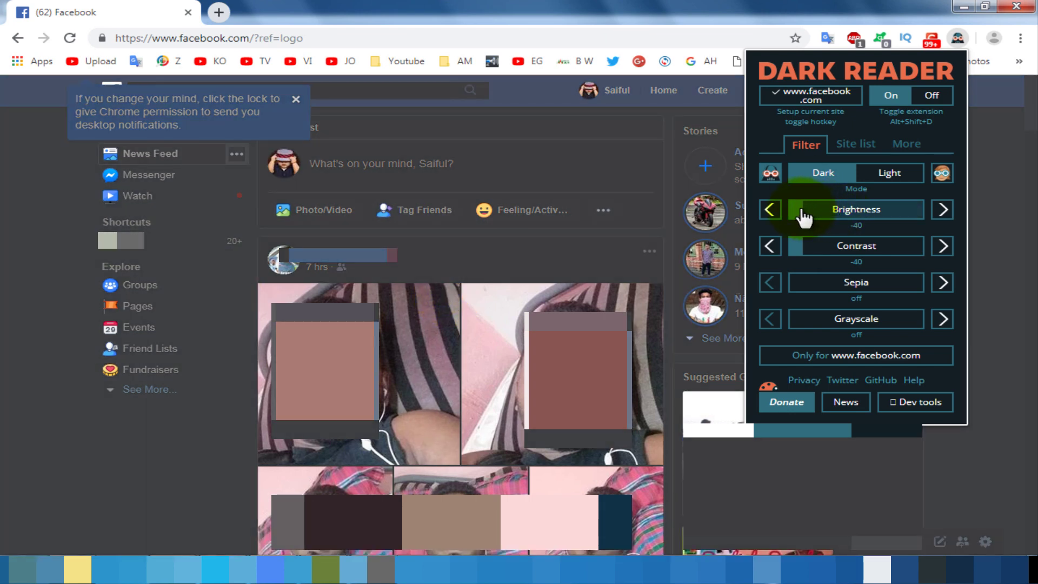
{"action": "left_click", "coordinate": [881, 248]}
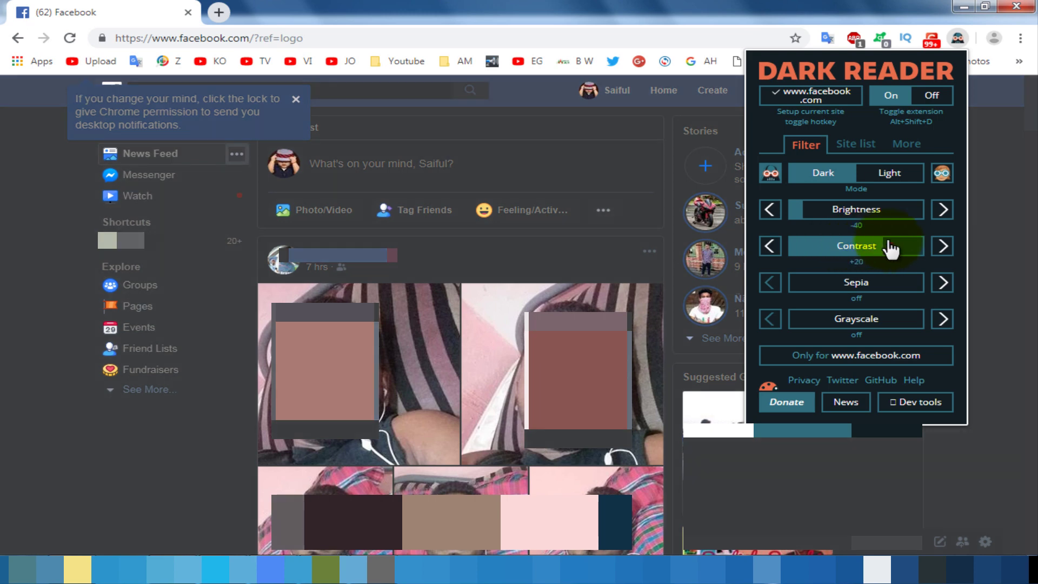
{"action": "left_click_drag", "start_coordinate": [890, 248], "coordinate": [903, 251]}
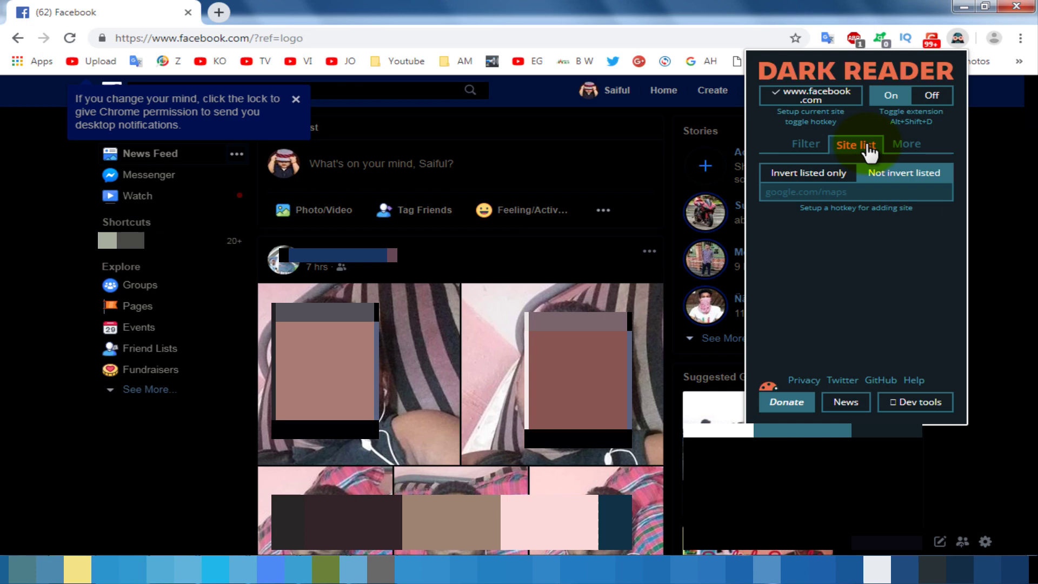
Switch Dark Reader to Invert listed only and enter facebook.com in the site list.
{"action": "left_click", "coordinate": [795, 176]}
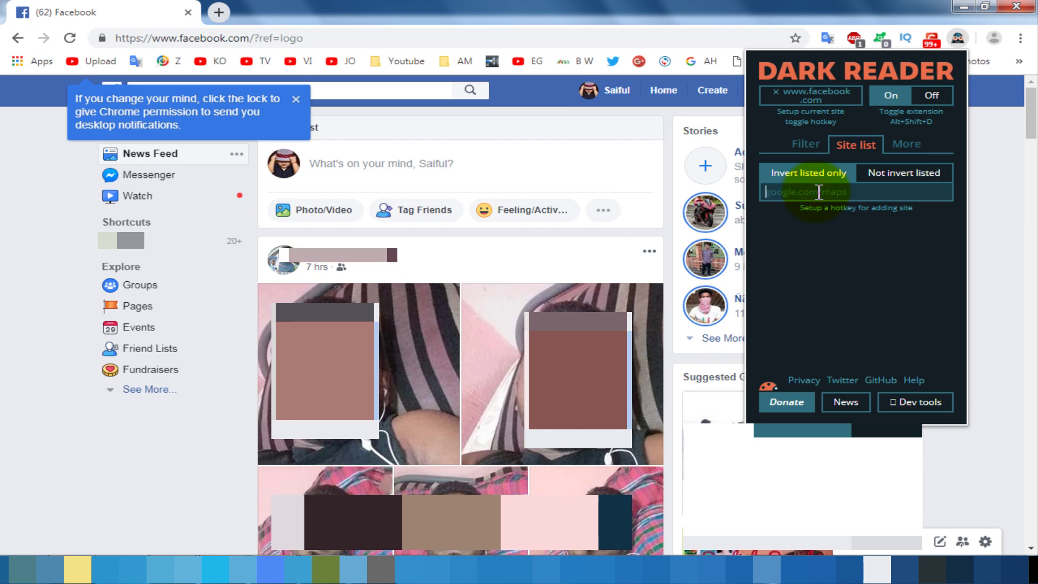
{"action": "type", "text": "facebook.com"}
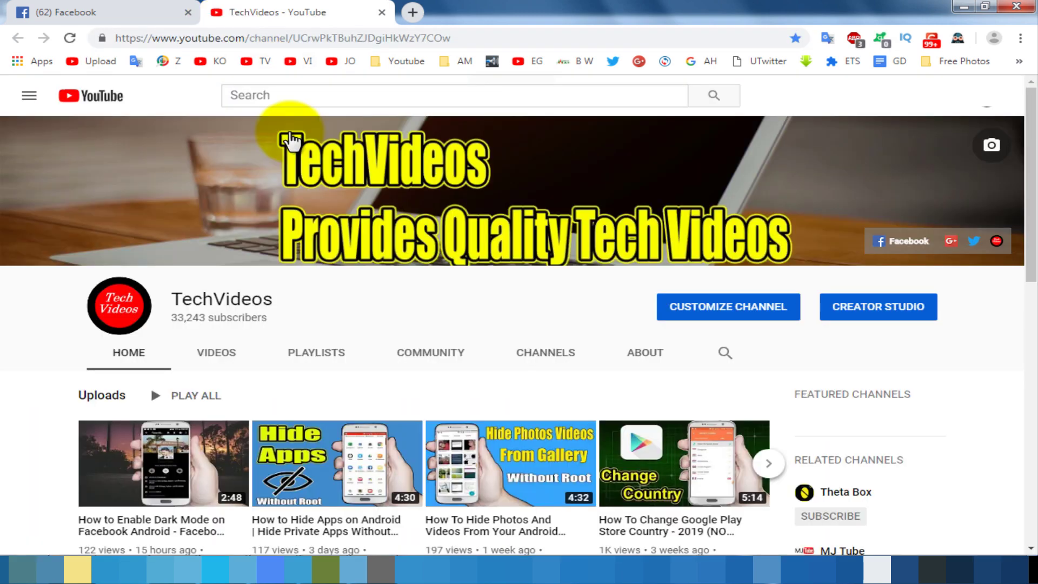
Add youtube.com to Dark Reader's site list from the YouTube tab.
{"action": "left_click", "coordinate": [959, 37]}
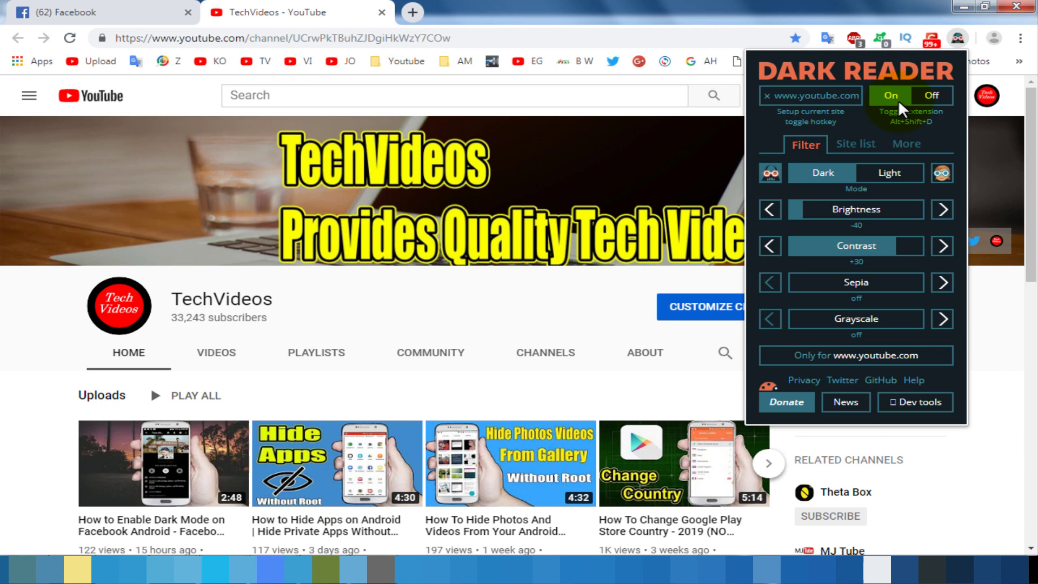
{"action": "left_click", "coordinate": [859, 147]}
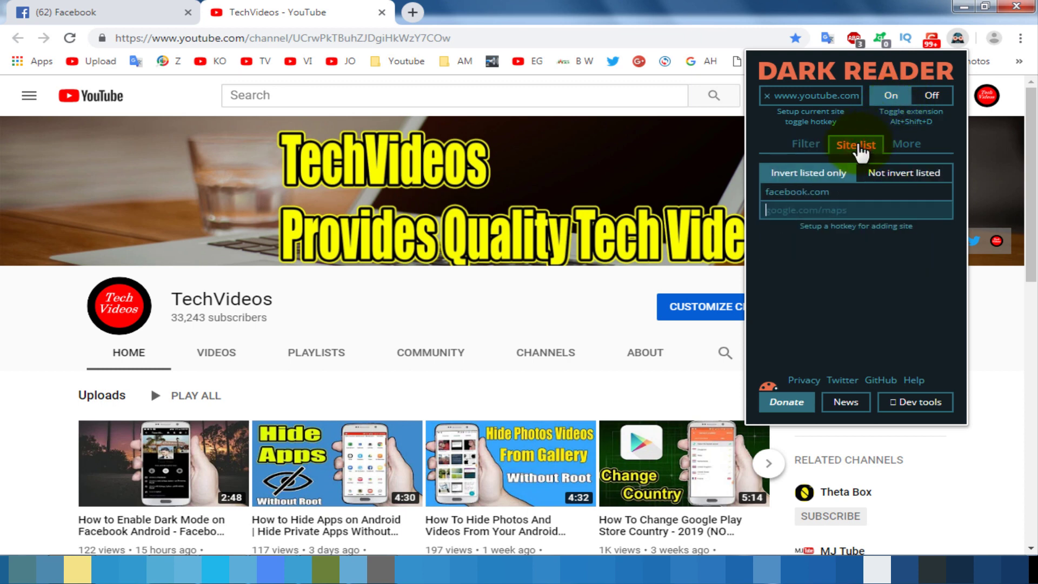
{"action": "left_click", "coordinate": [838, 212]}
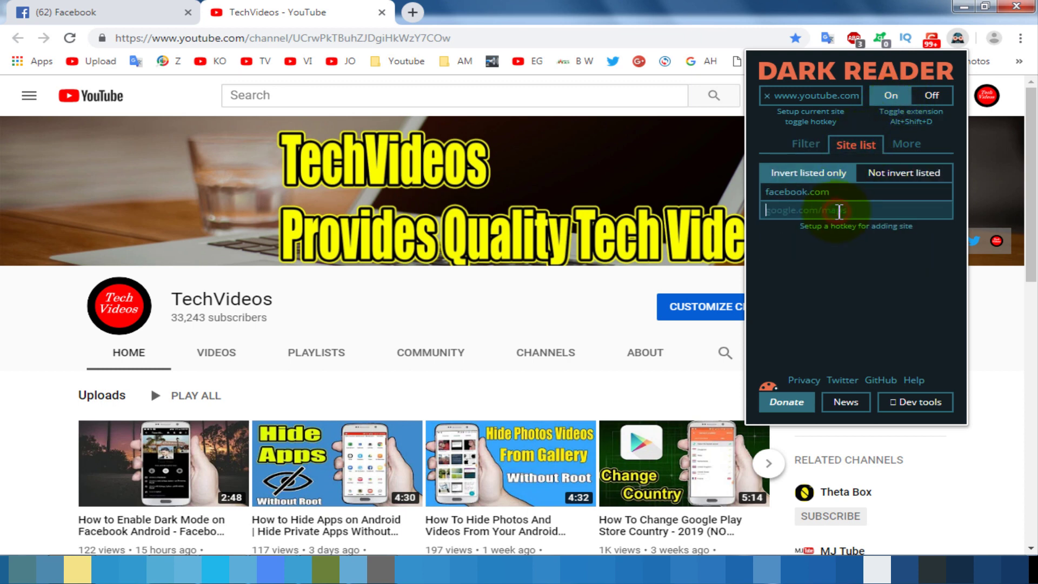
{"action": "type", "text": "youtube.com"}
{"action": "key", "text": "Return"}
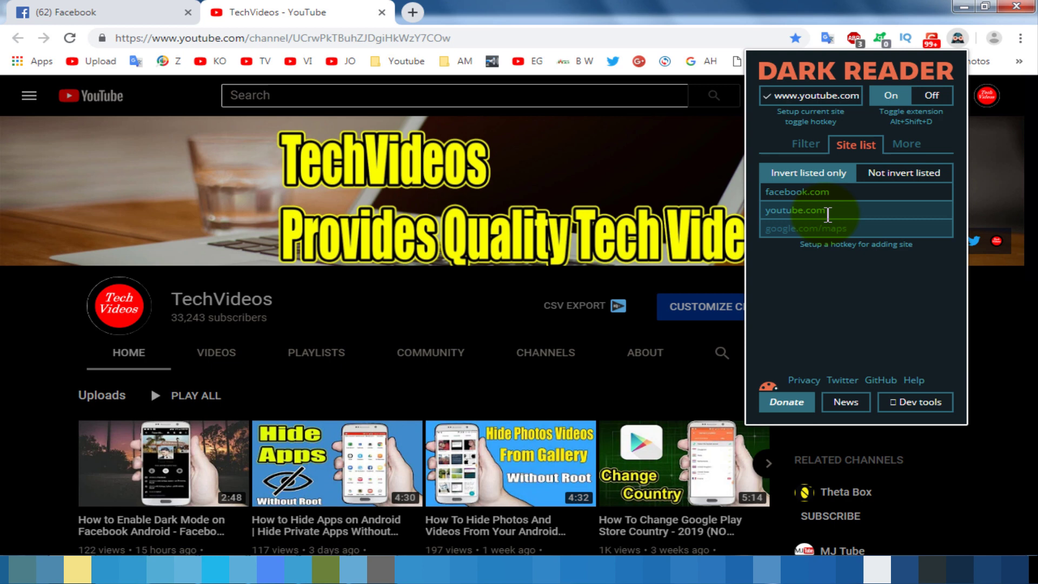
{"action": "left_click", "coordinate": [837, 211]}
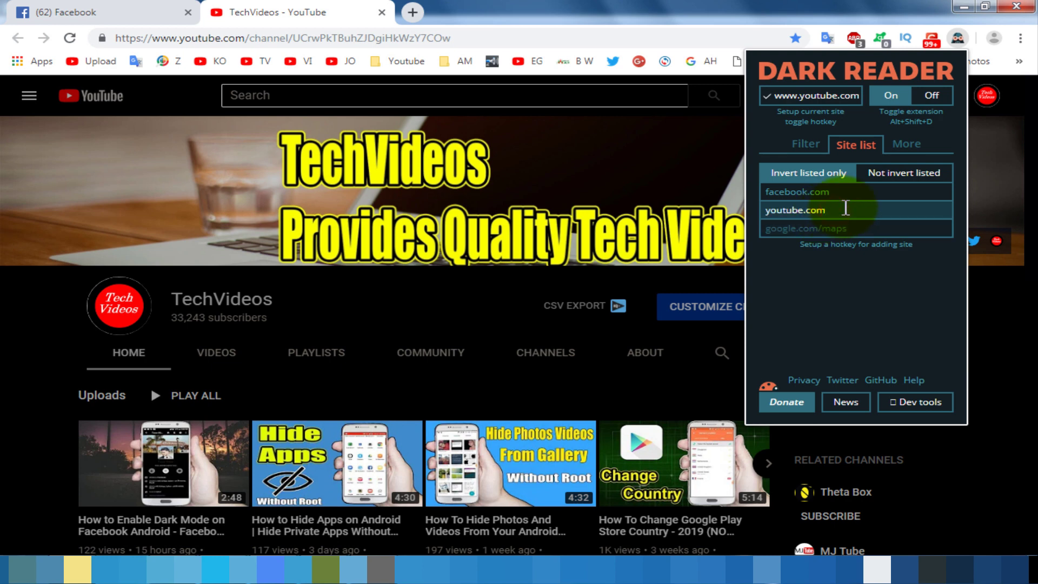